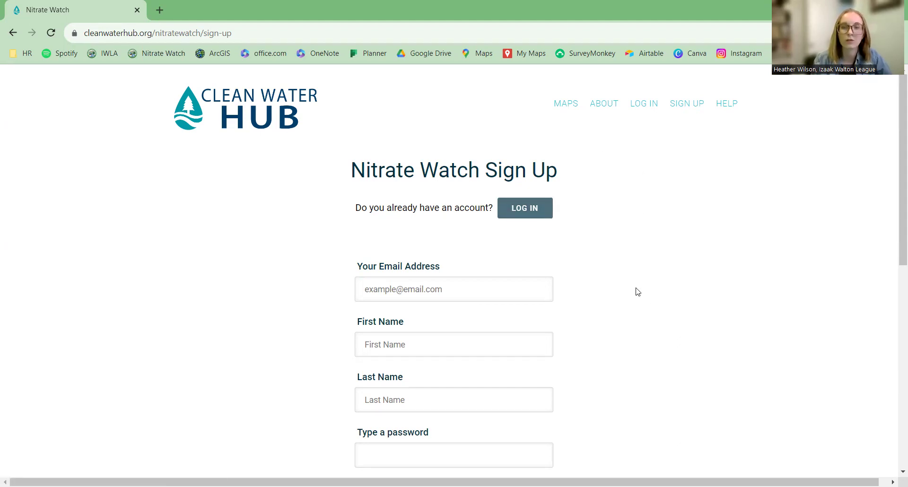
scroll(665, 306, down, 3)
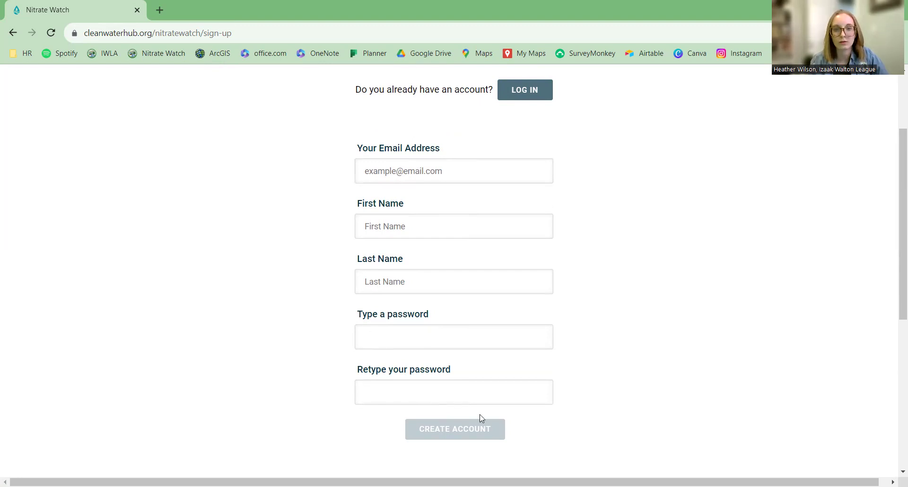
scroll(523, 255, up, 1)
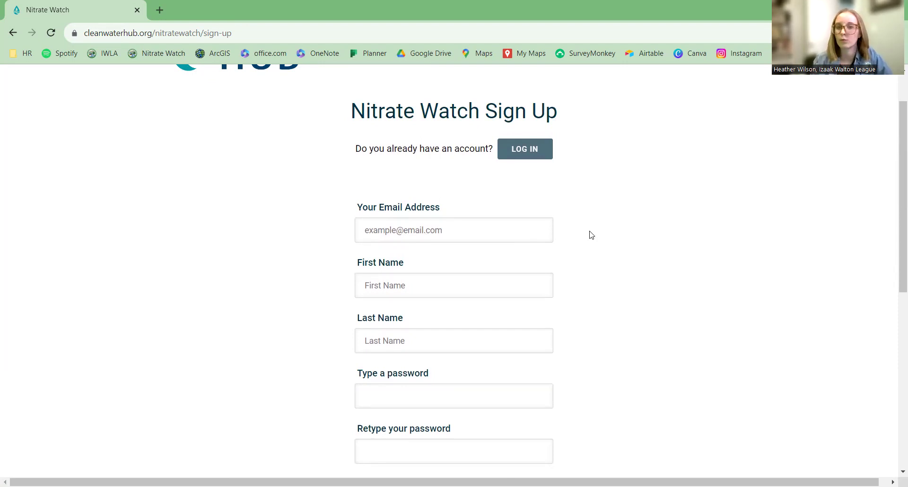
scroll(589, 234, up, 1)
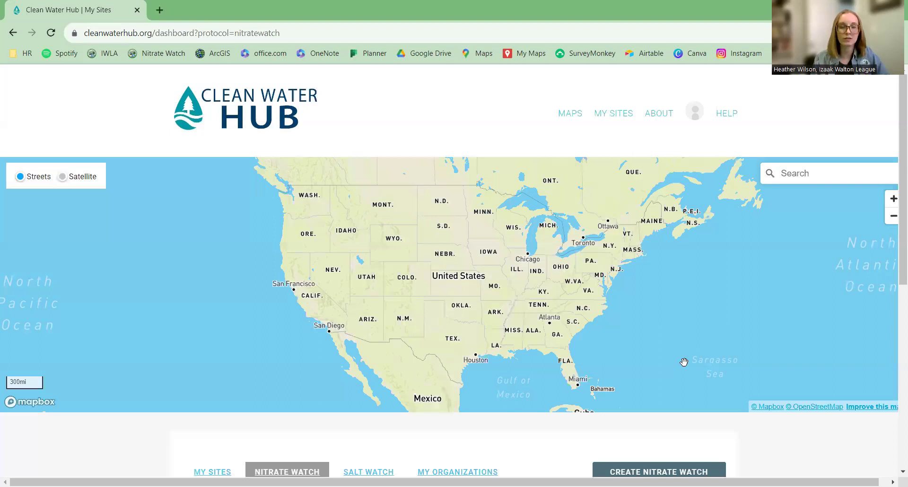
Start a new Nitrate Watch reading from the dashboard and choose to create a new site for it
scroll(683, 362, down, 1)
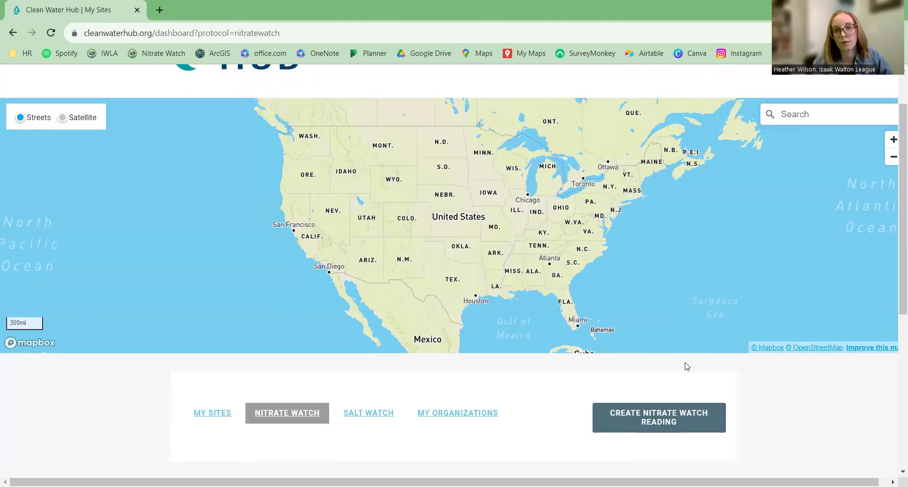
scroll(687, 367, up, 1)
scroll(684, 362, down, 1)
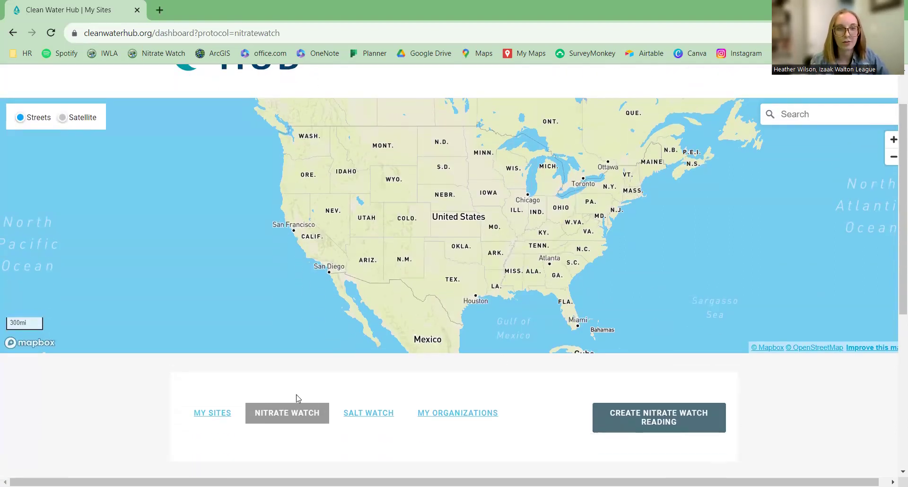
scroll(290, 413, down, 1)
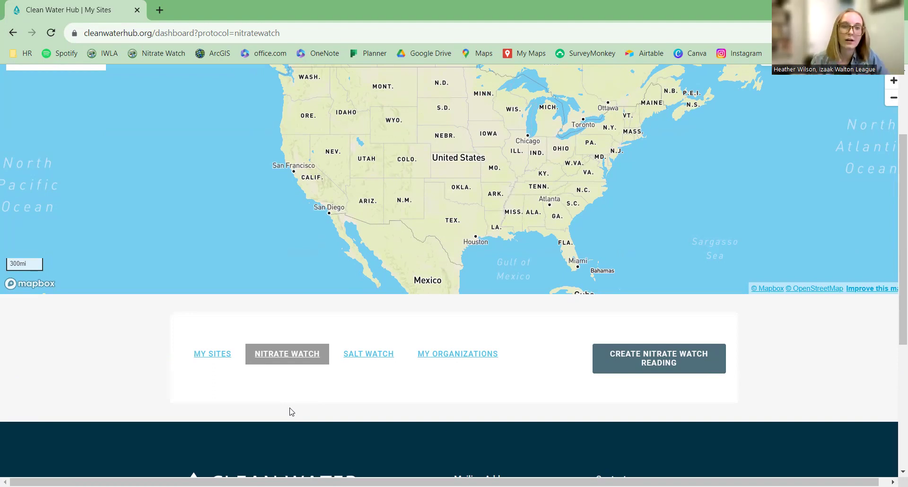
scroll(290, 413, up, 1)
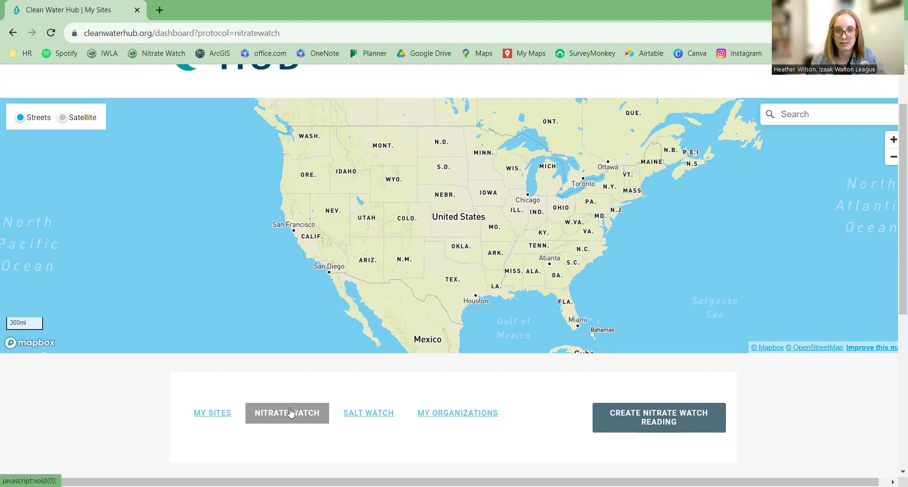
click(677, 419)
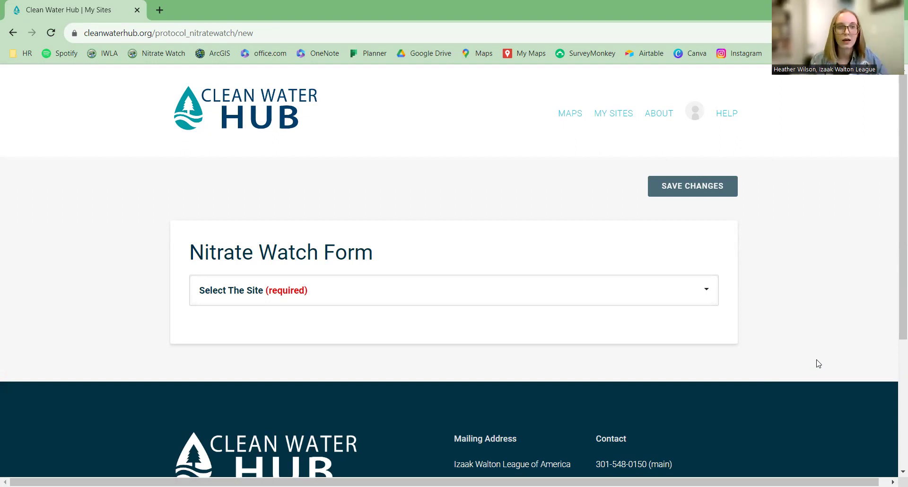
click(693, 289)
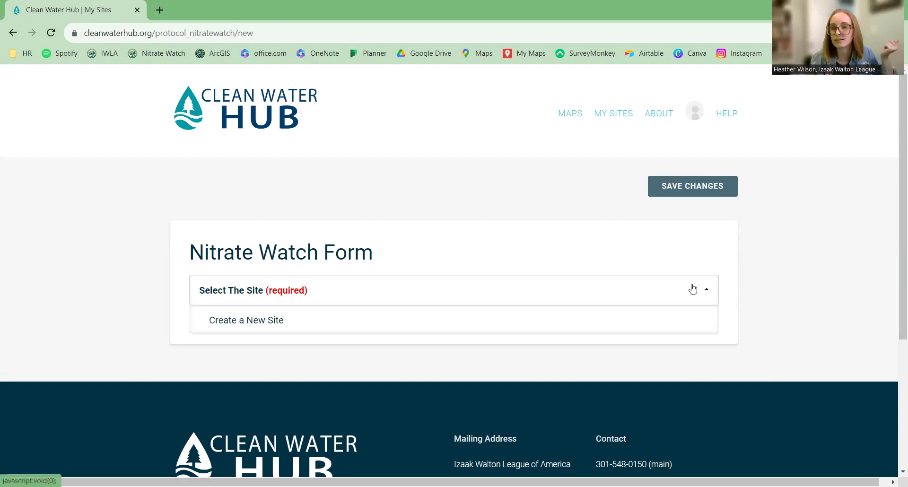
click(396, 326)
Name the new site "Mississippi River - Arch Natl Park"
scroll(591, 276, down, 1)
scroll(591, 277, down, 2)
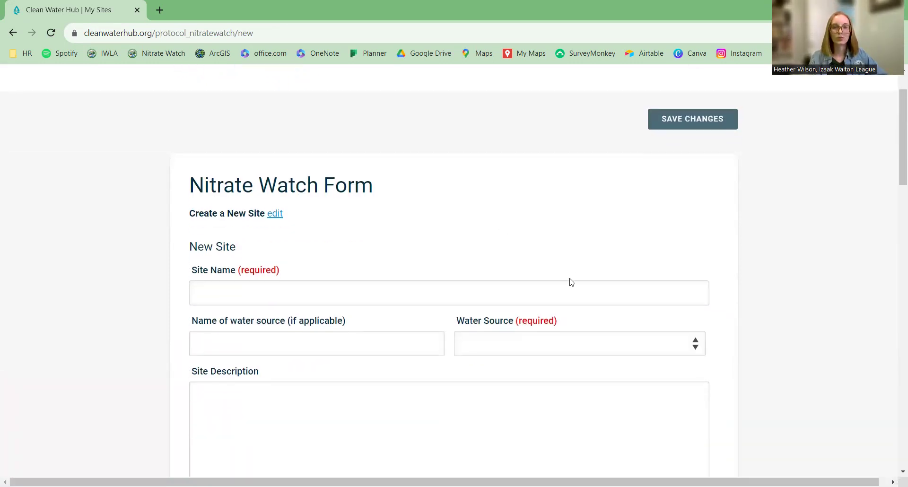
click(515, 243)
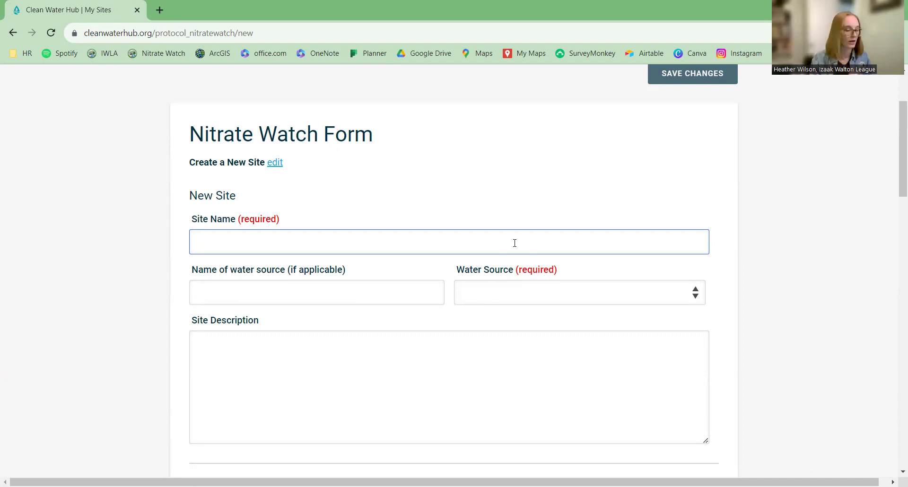
text(Missi)
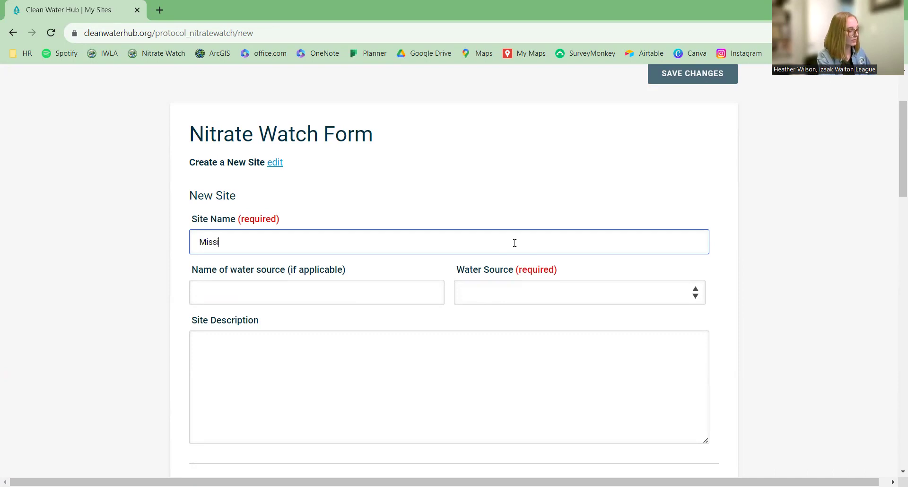
text(ssippi Riv)
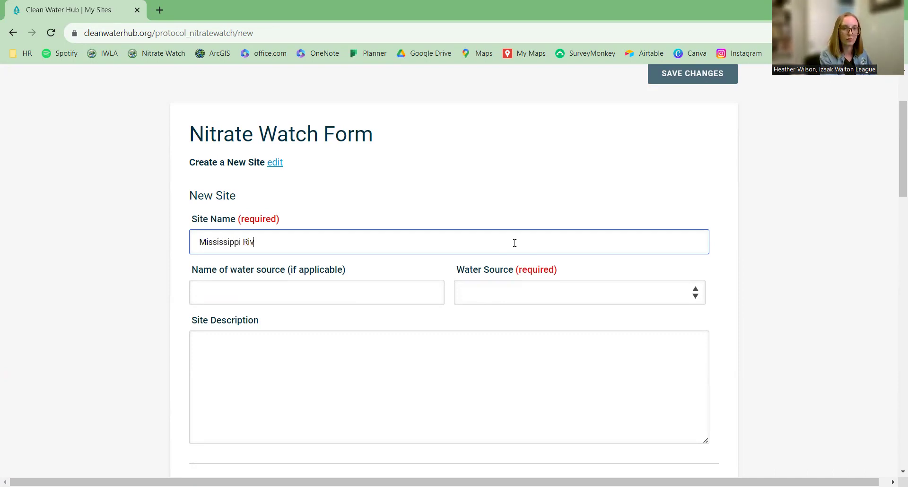
text(er - Arch )
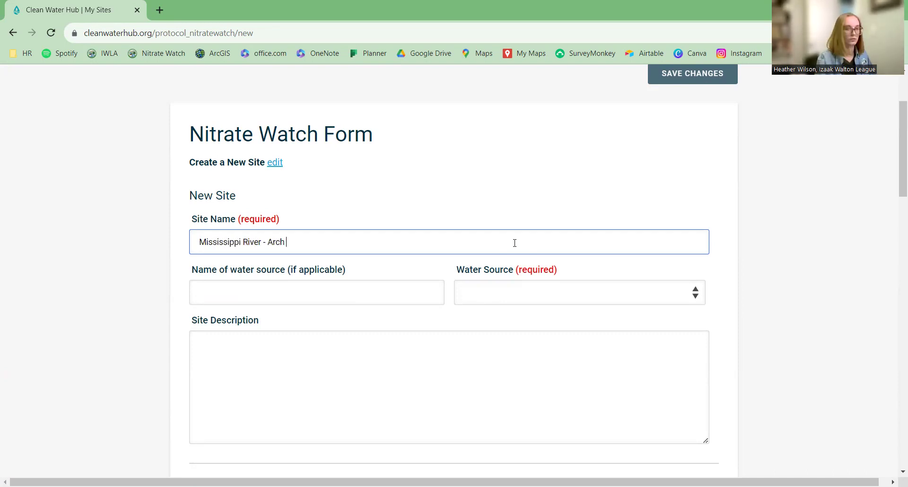
text(Nat)
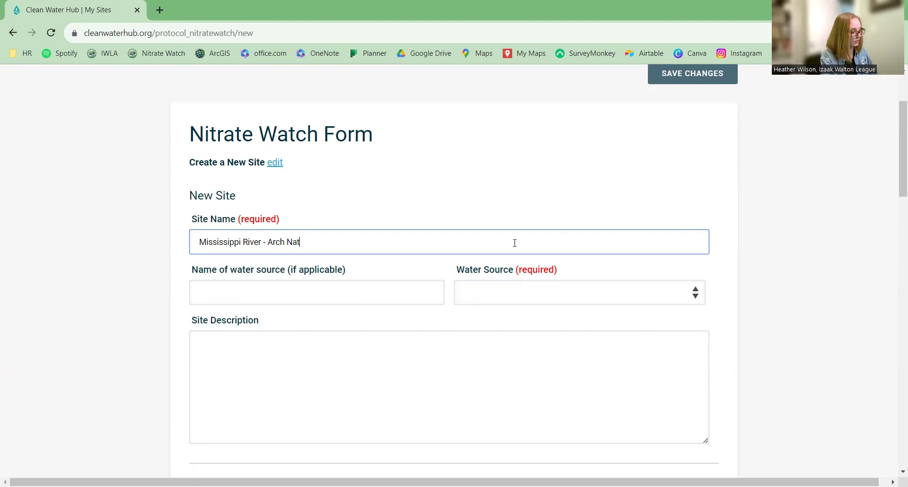
text(l Park)
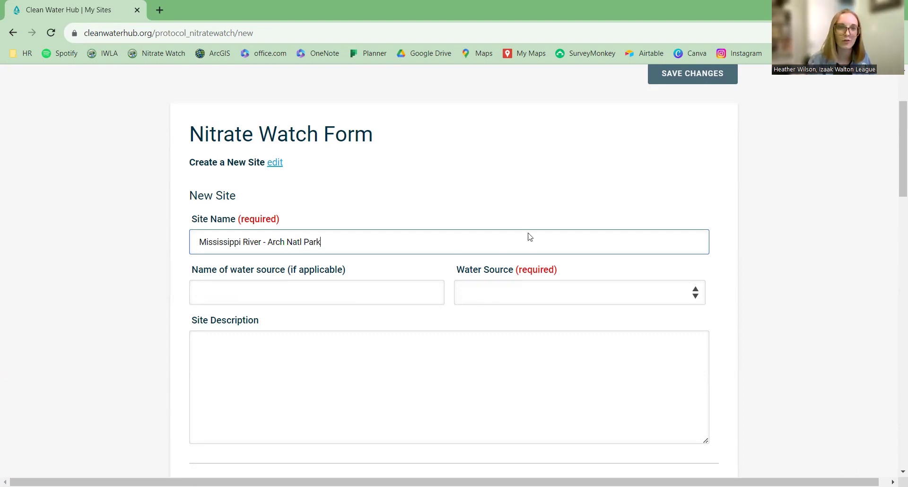
Enter "Mississippi River" as the name of the water source and set the water source type to River
click(419, 297)
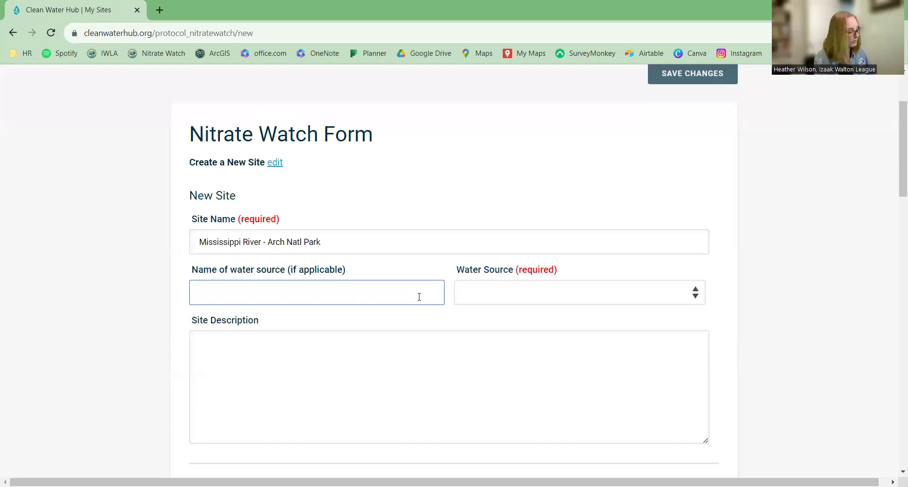
text(Missis)
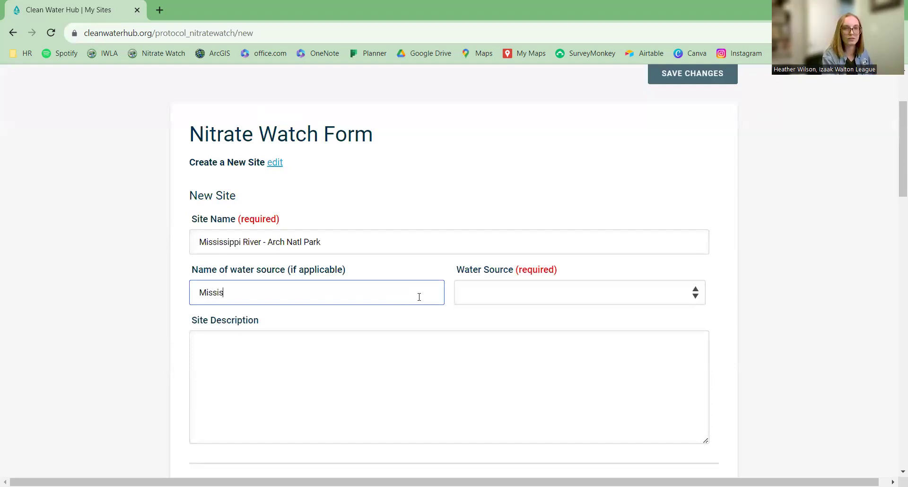
text(sippi River)
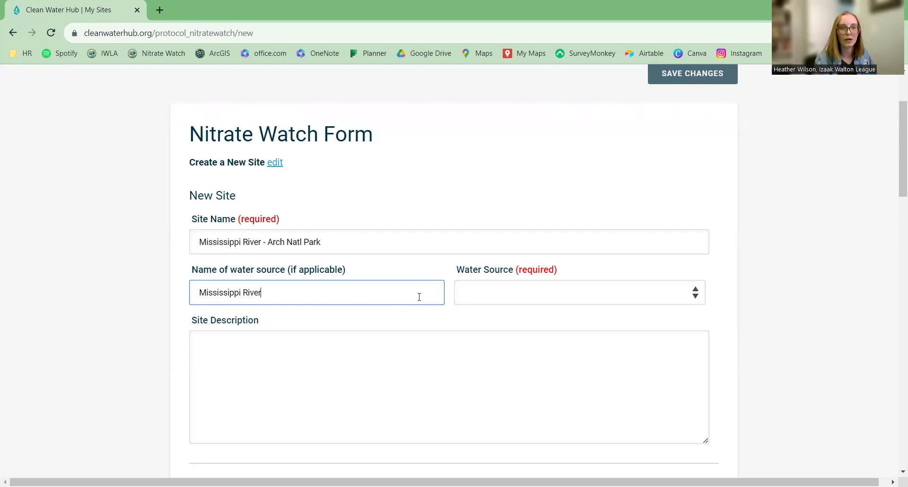
click(549, 297)
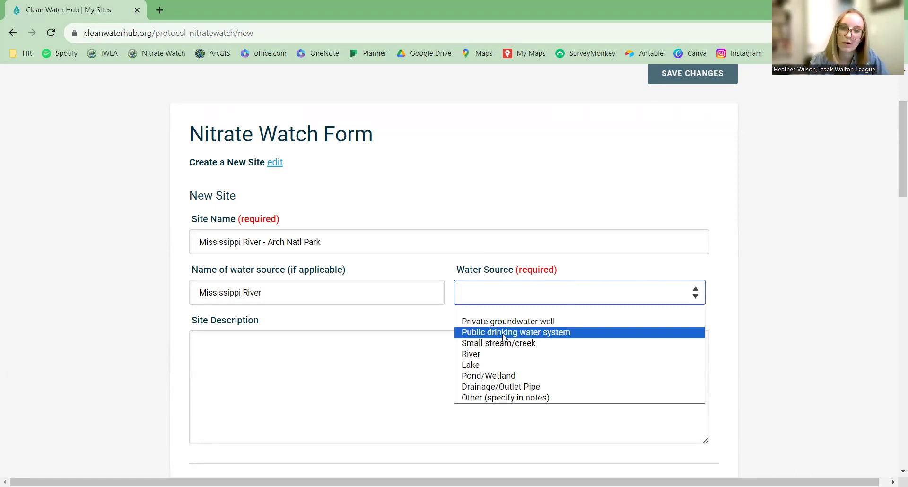
click(484, 358)
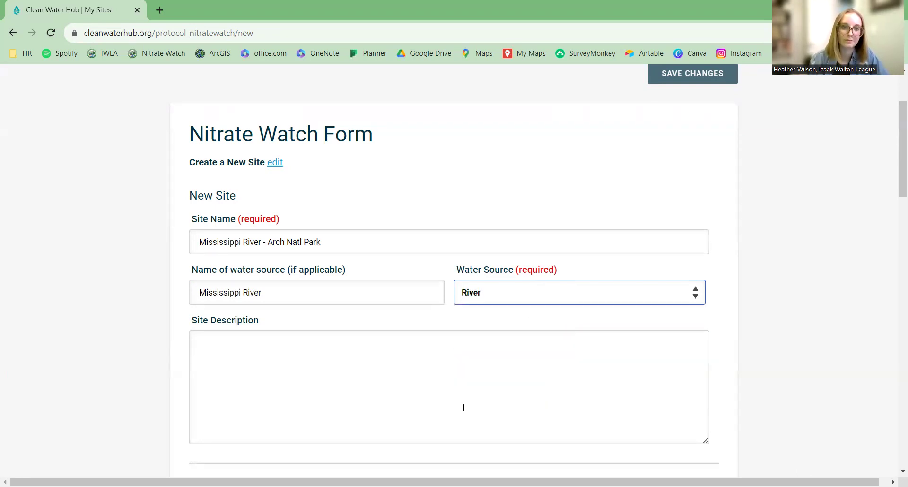
Describe the site as "Riverfront right where the arch looks over the river"
click(461, 411)
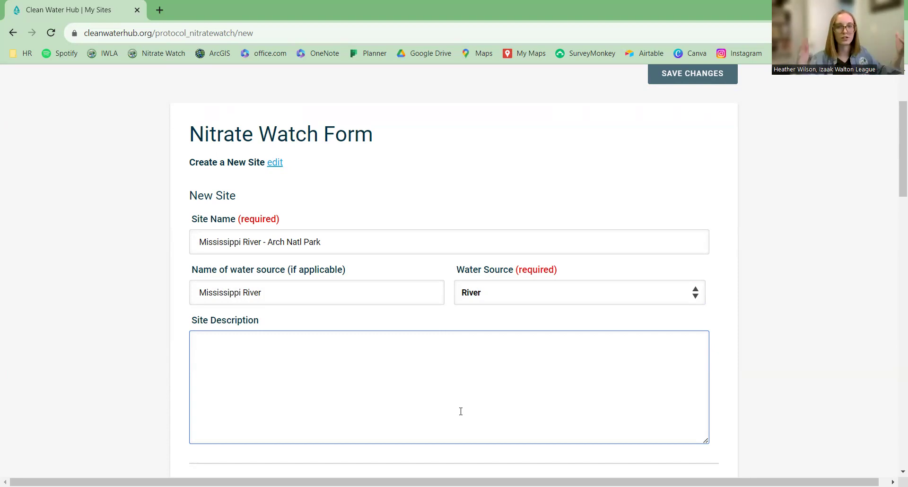
text(Riverfront )
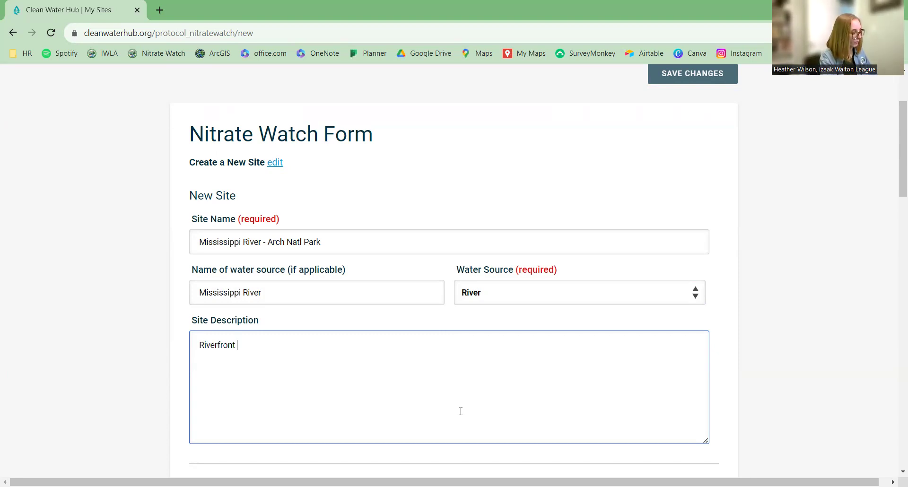
text(riht where the)
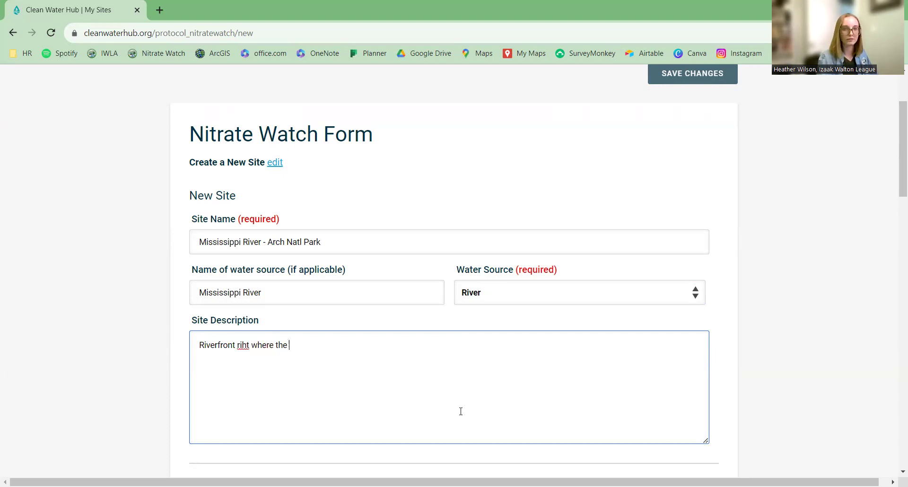
click(242, 345)
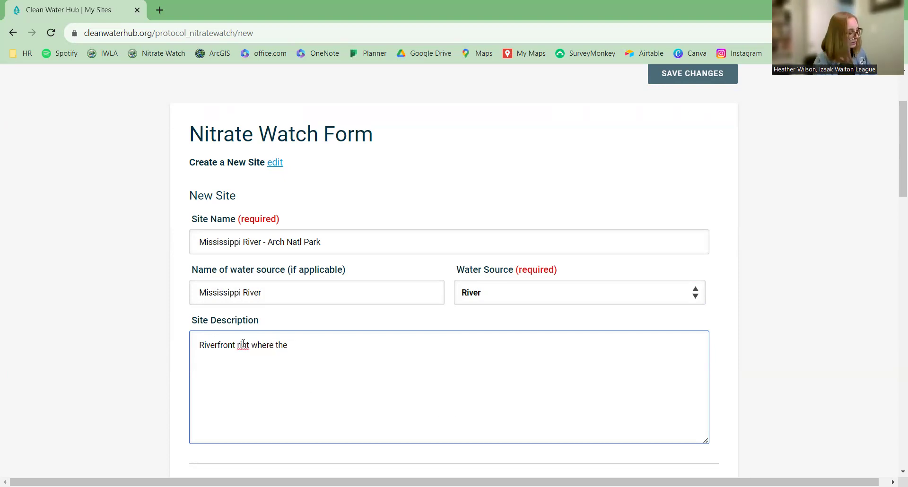
text(g)
key(End)
text(ar)
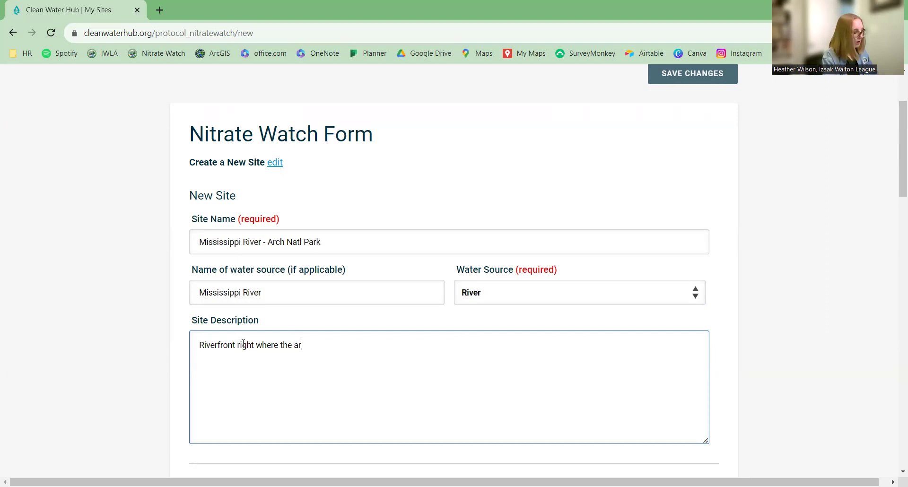
text(ch looks over the ri)
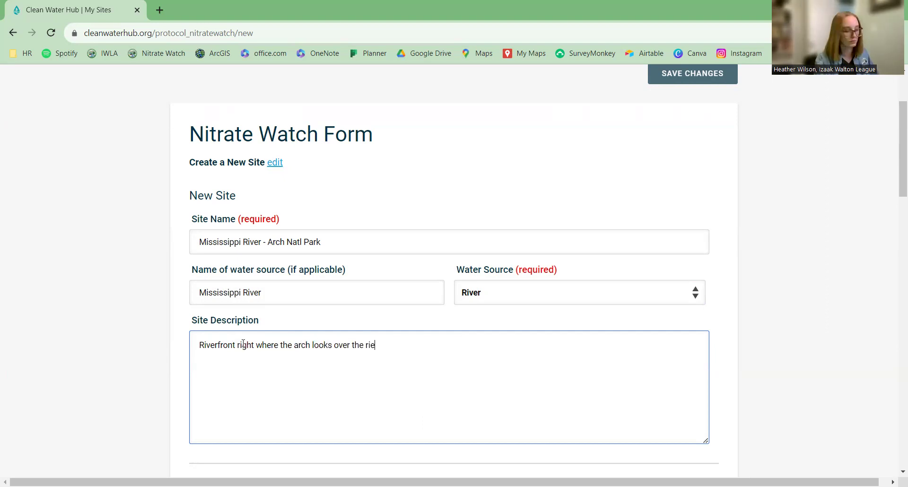
text(ver)
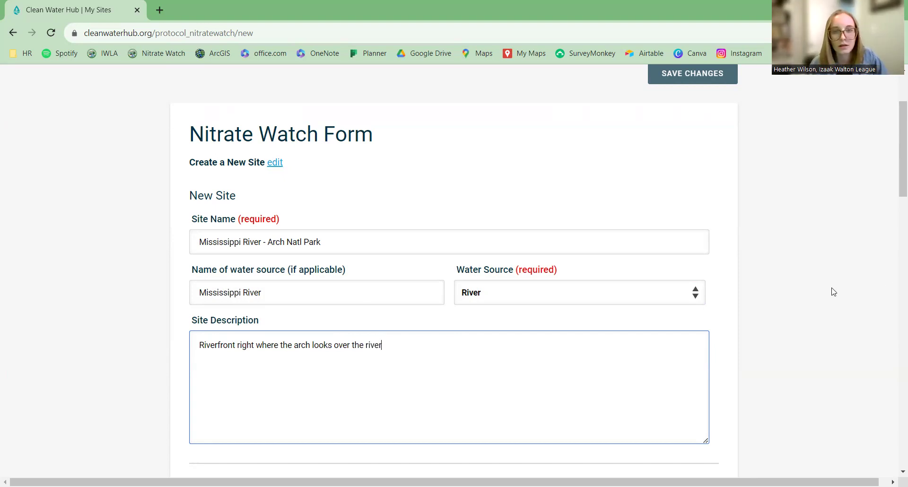
Set the site's city to "St Louis" and its state to Missouri
scroll(813, 294, down, 5)
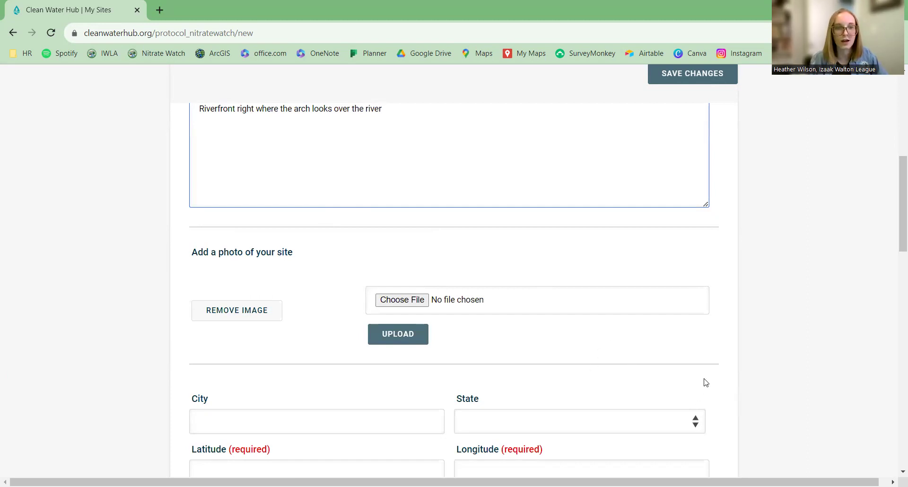
scroll(704, 378, down, 4)
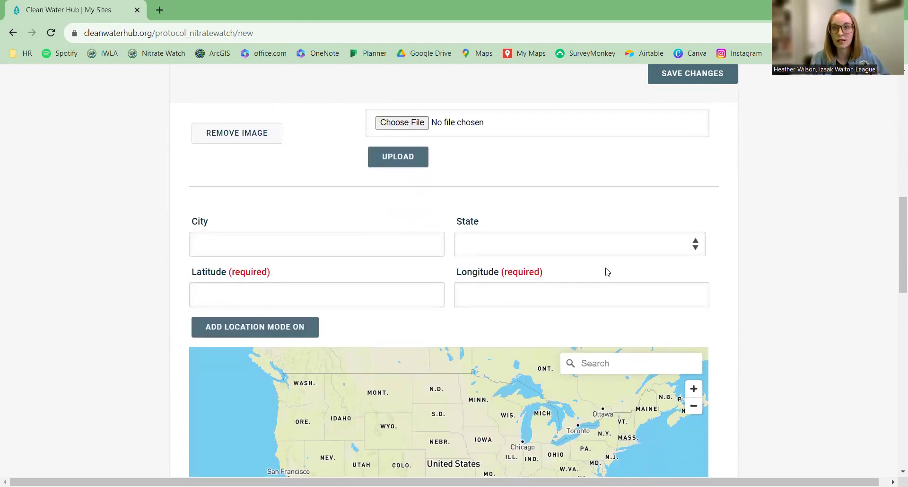
click(280, 237)
text(S)
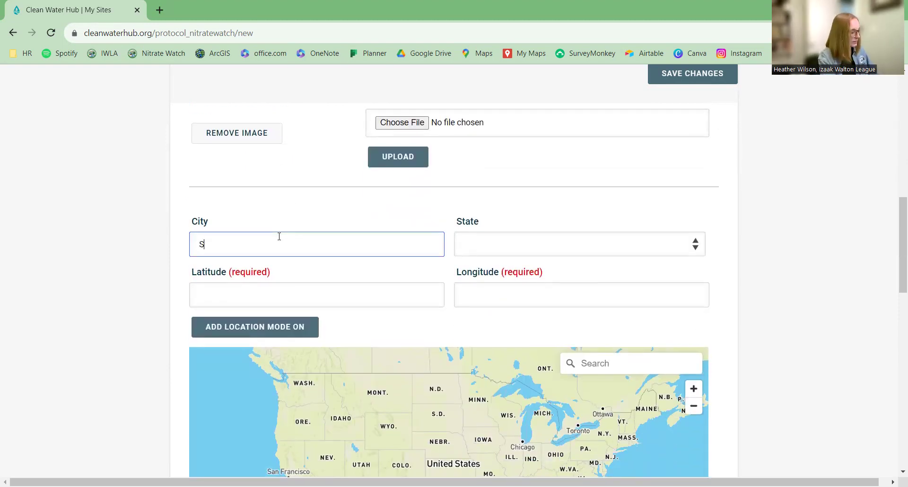
text(t Louis)
key(Tab)
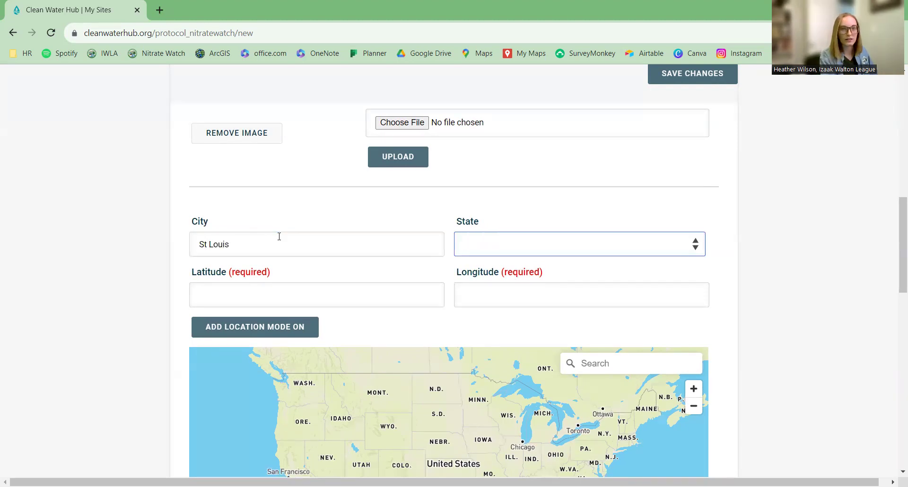
text(Missouri)
key(Tab)
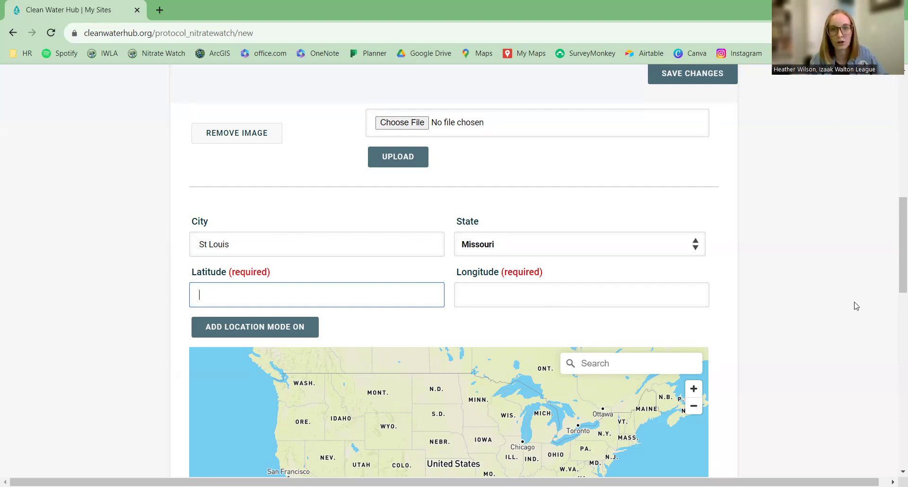
scroll(858, 307, down, 2)
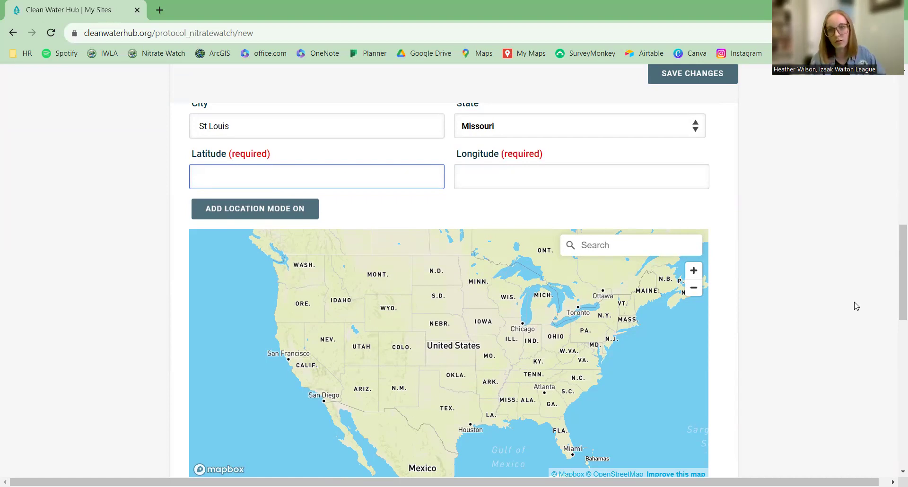
scroll(857, 306, down, 1)
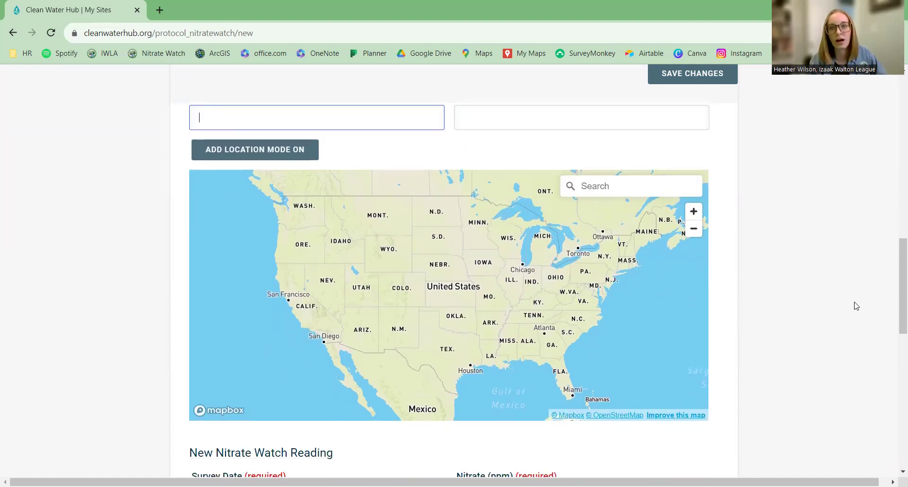
Place the site's location point on the Mississippi riverbank by the Gateway Arch Riverboats, beside The Gateway Arch National Park
click(587, 182)
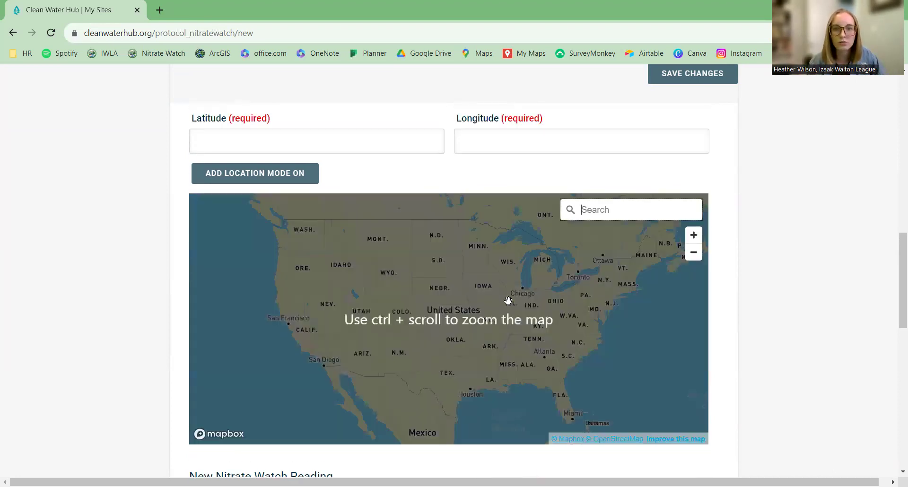
scroll(509, 300, up, 1)
scroll(508, 300, down, 1)
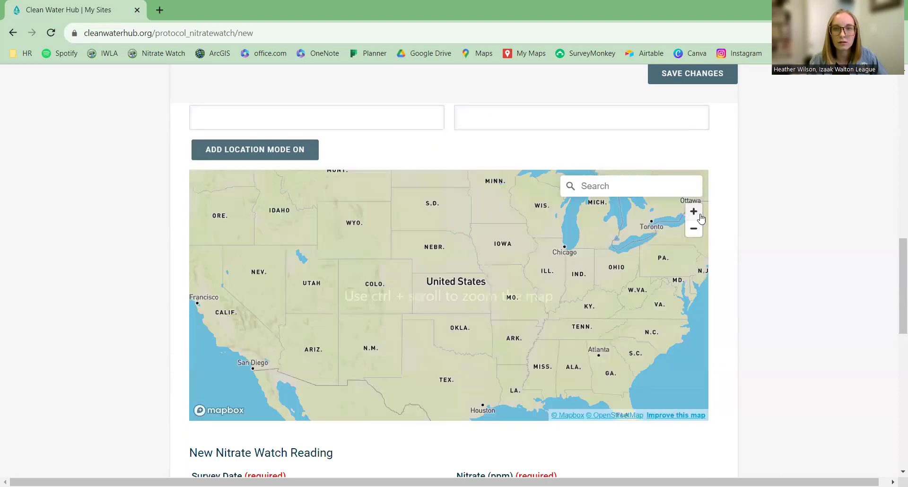
scroll(487, 298, up, 3)
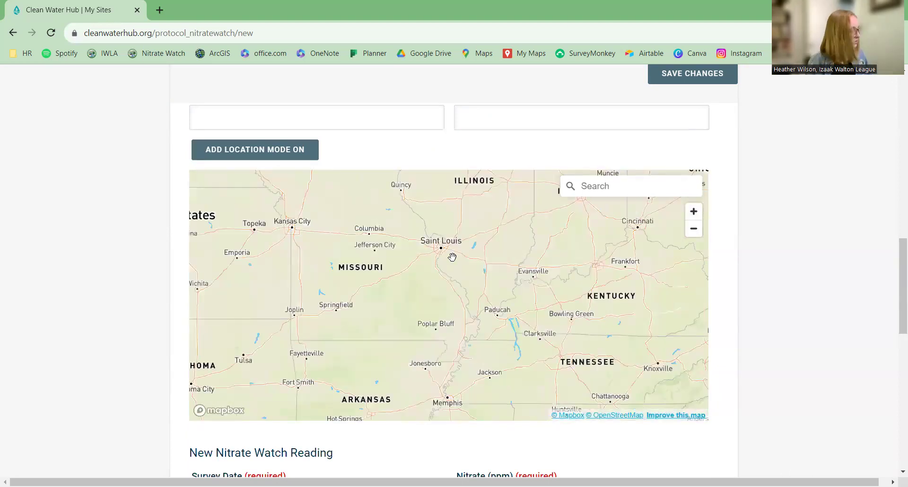
scroll(444, 241, up, 5)
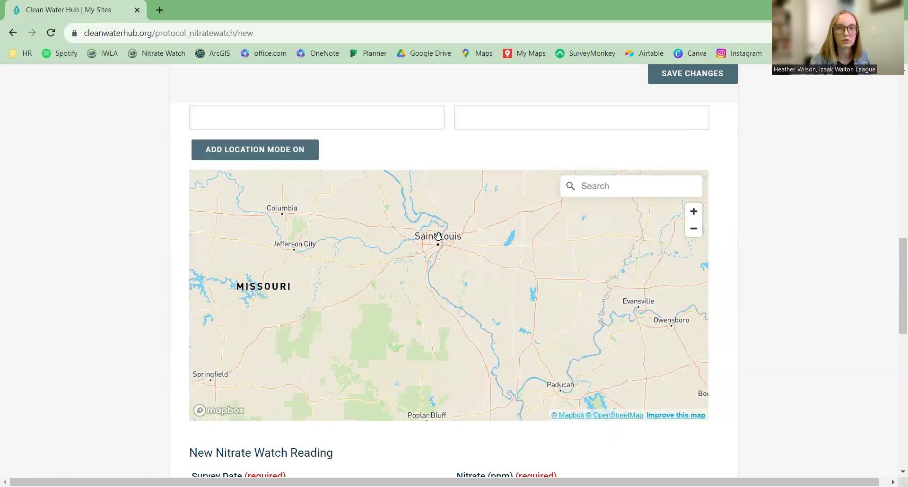
scroll(436, 245, up, 2)
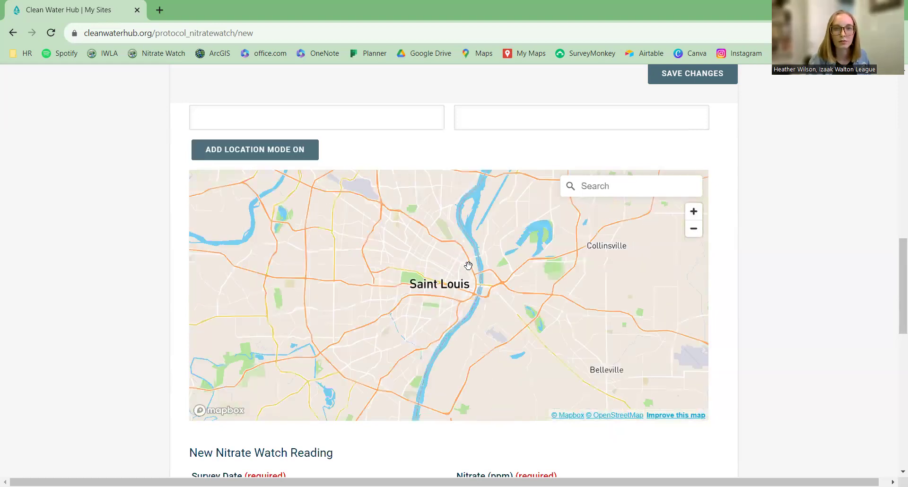
scroll(467, 263, up, 3)
scroll(499, 298, up, 3)
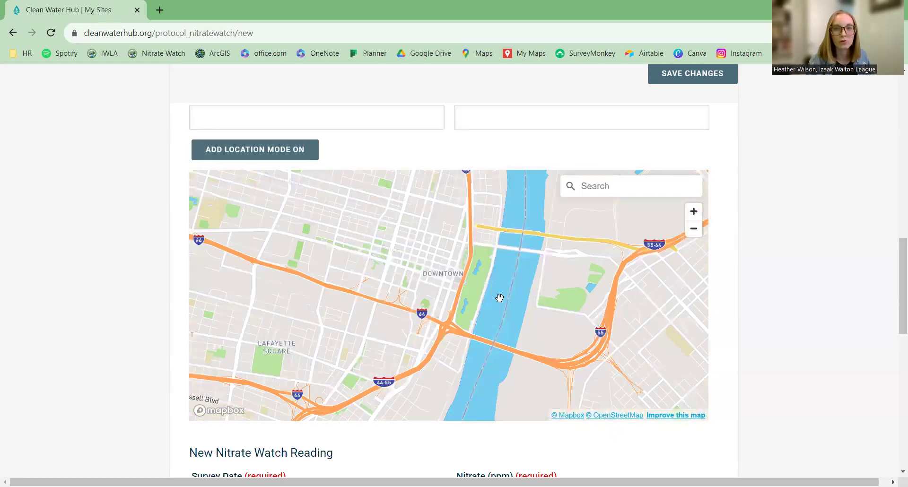
scroll(487, 295, up, 3)
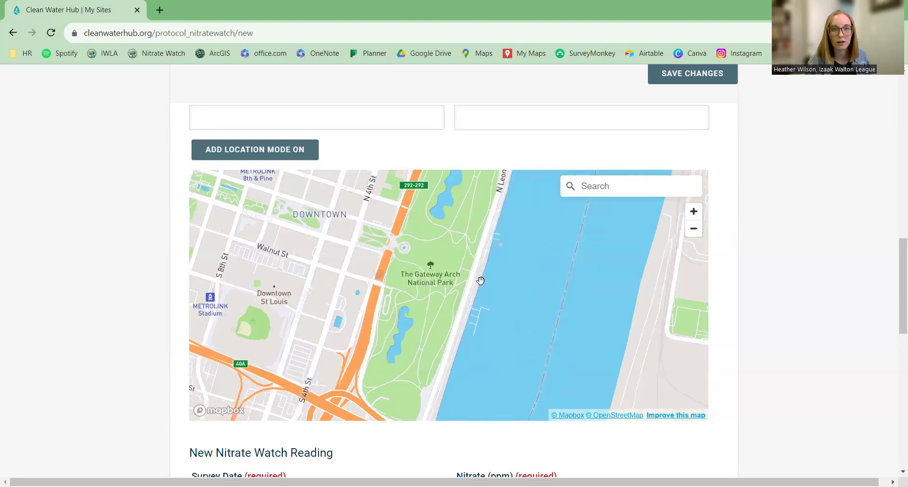
scroll(481, 281, up, 2)
scroll(481, 271, up, 2)
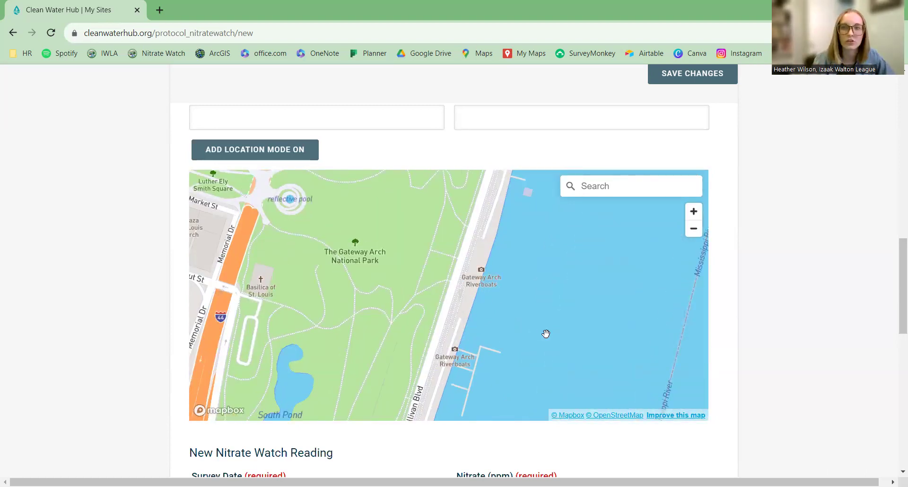
click(281, 149)
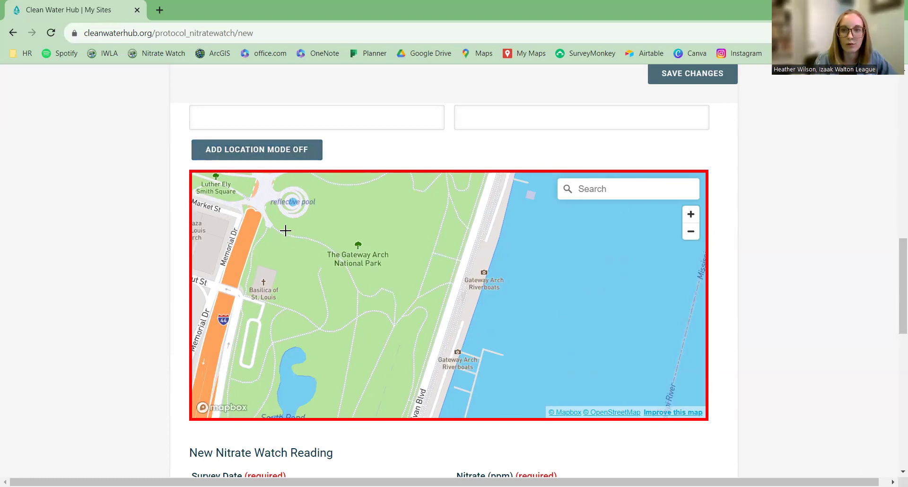
click(490, 268)
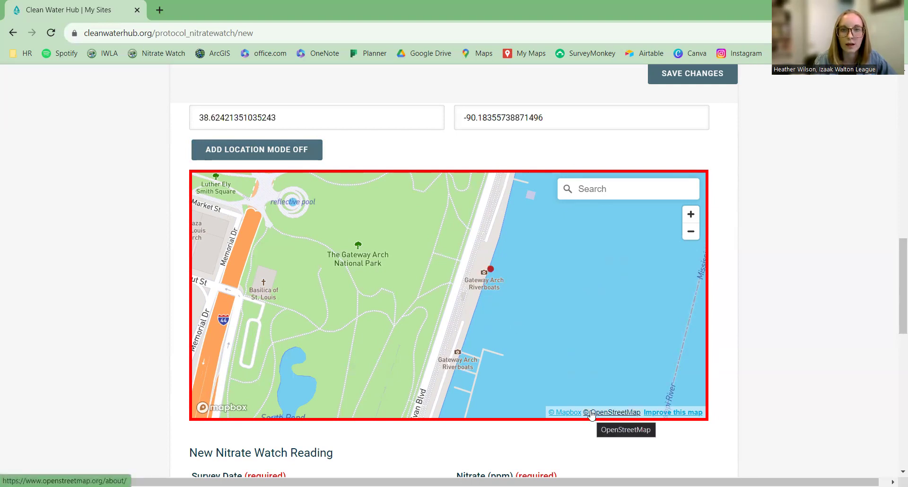
Reposition the site's point along the riverbank, settling beside the northern Gateway Arch Riverboats marker, and turn off add location mode
click(479, 300)
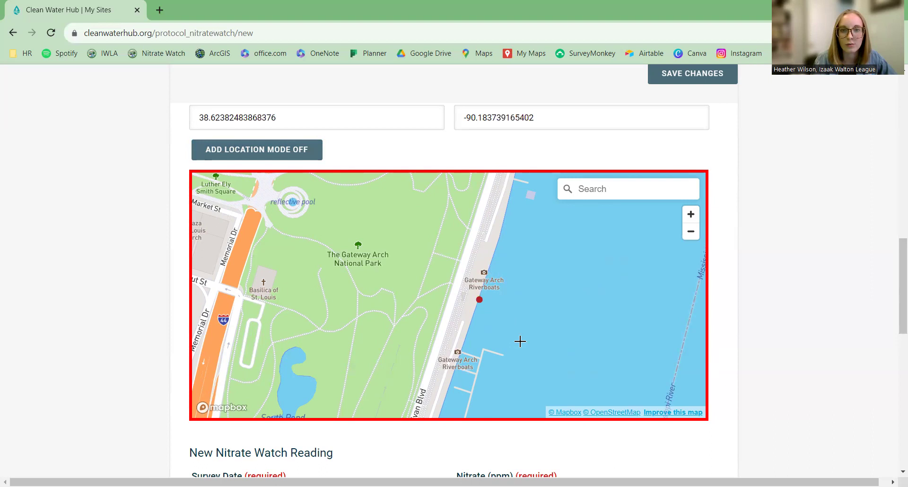
click(487, 268)
scroll(782, 270, up, 3)
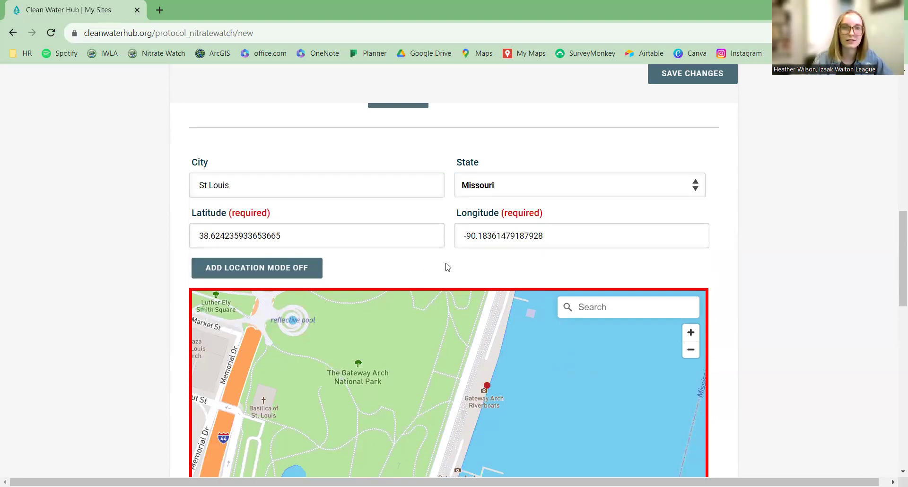
click(283, 280)
Set the new reading's survey date to 08/30/2023 and its nitrate value to 2 ppm
scroll(159, 306, down, 5)
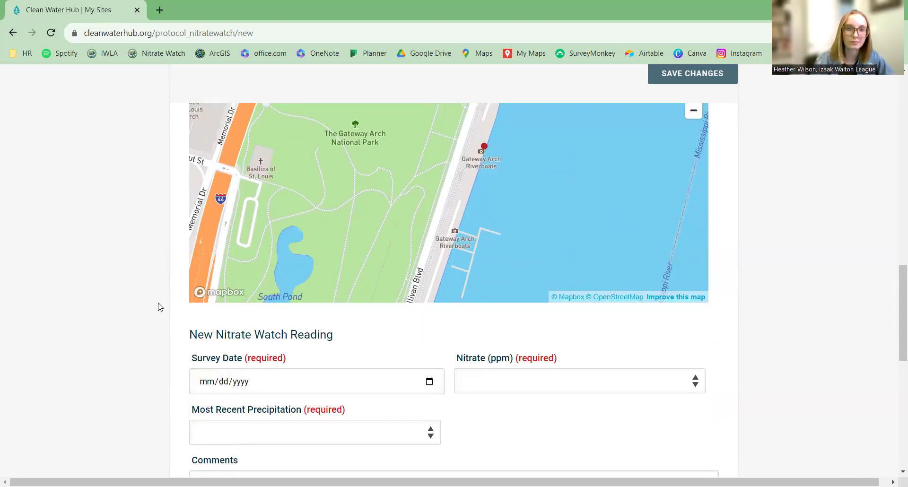
scroll(159, 307, down, 1)
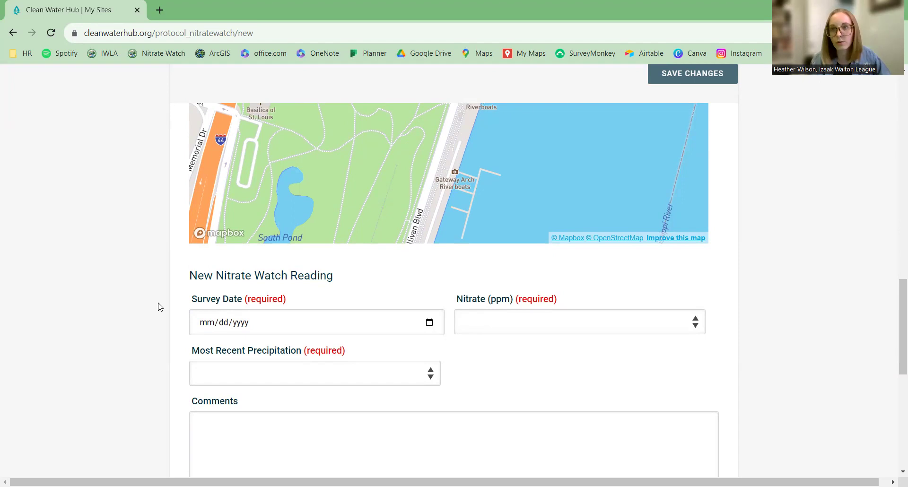
scroll(159, 306, down, 1)
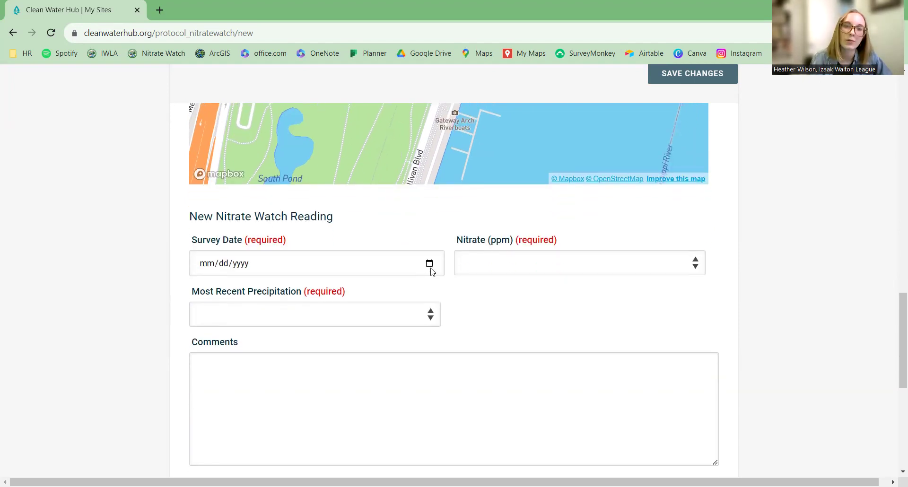
click(430, 264)
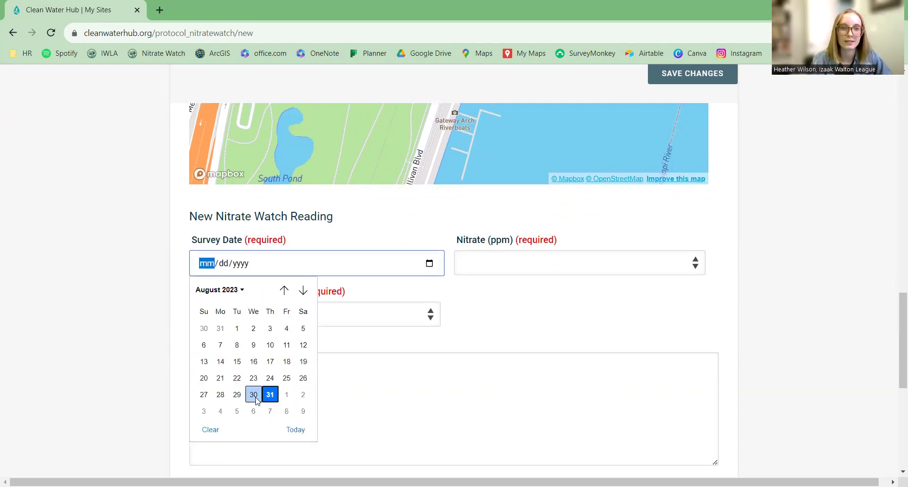
click(254, 398)
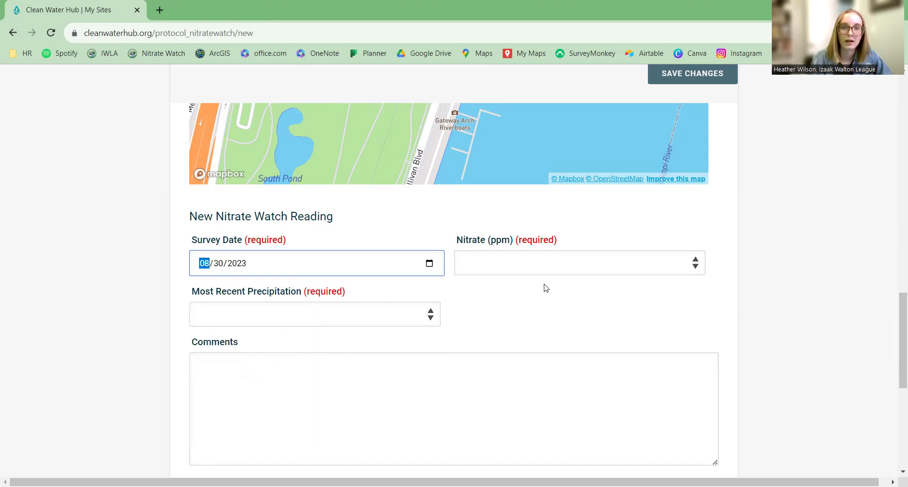
click(549, 267)
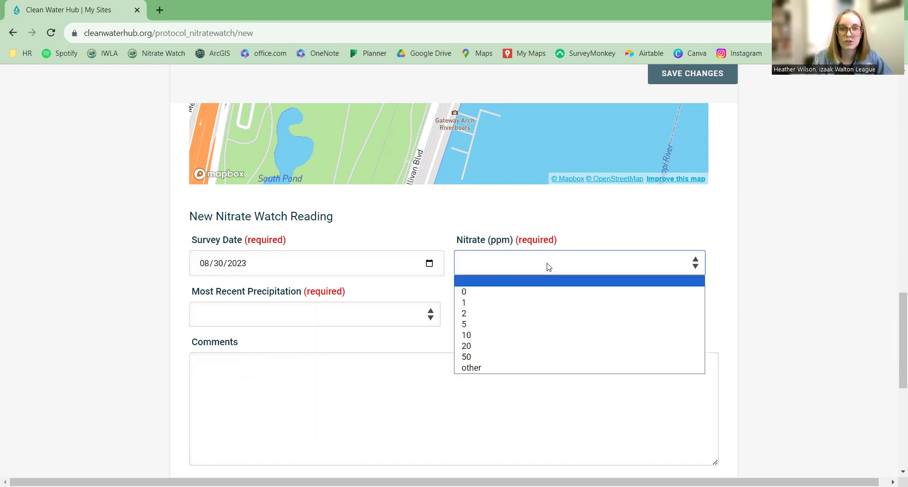
click(516, 315)
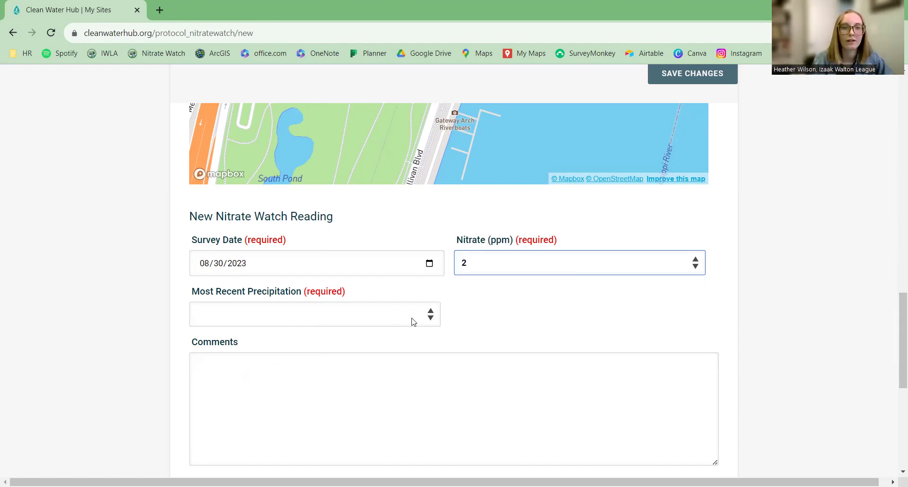
Set the most recent precipitation to 1-2 weeks ago and add the comment "Nitrite 1 ppm"
click(428, 316)
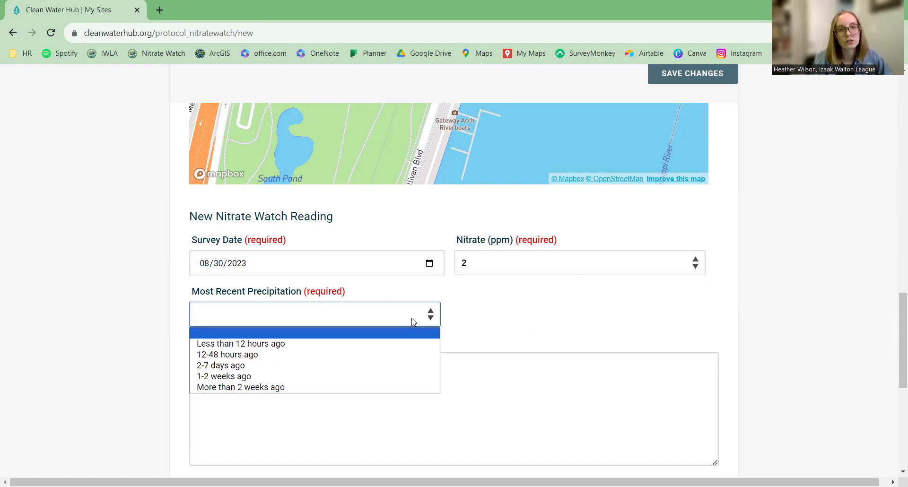
click(239, 379)
scroll(519, 319, down, 1)
click(521, 315)
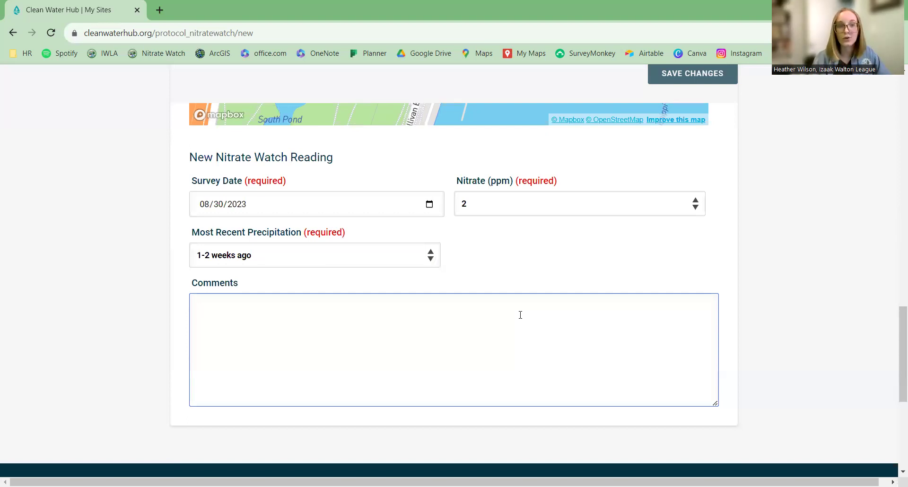
text(Nitrite )
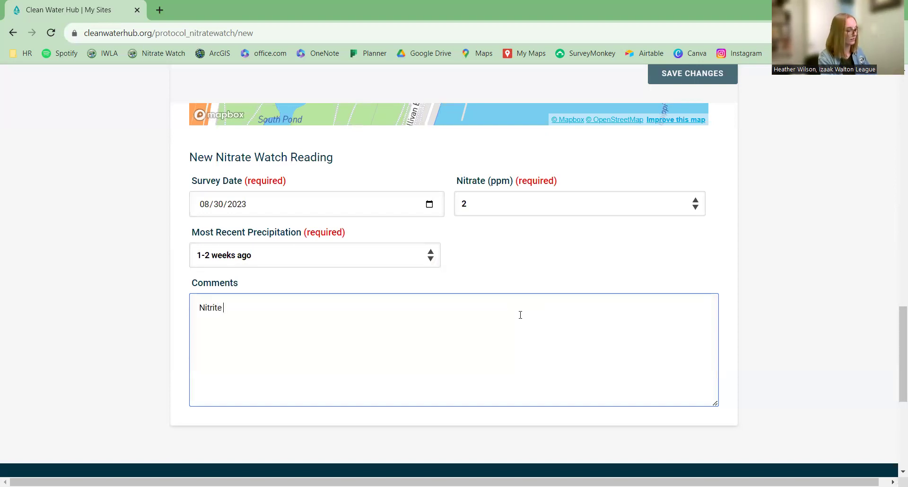
text(1 ppm)
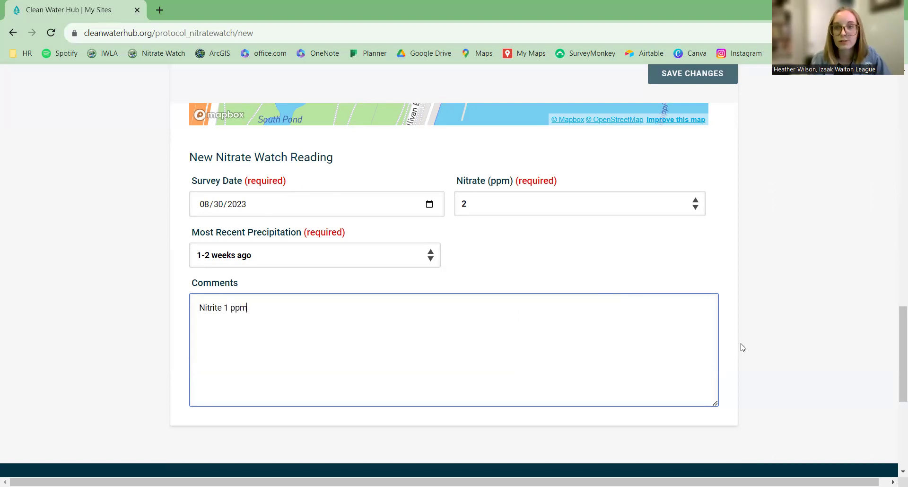
Save the completed Nitrate Watch form with the new site and its reading
scroll(768, 389, up, 1)
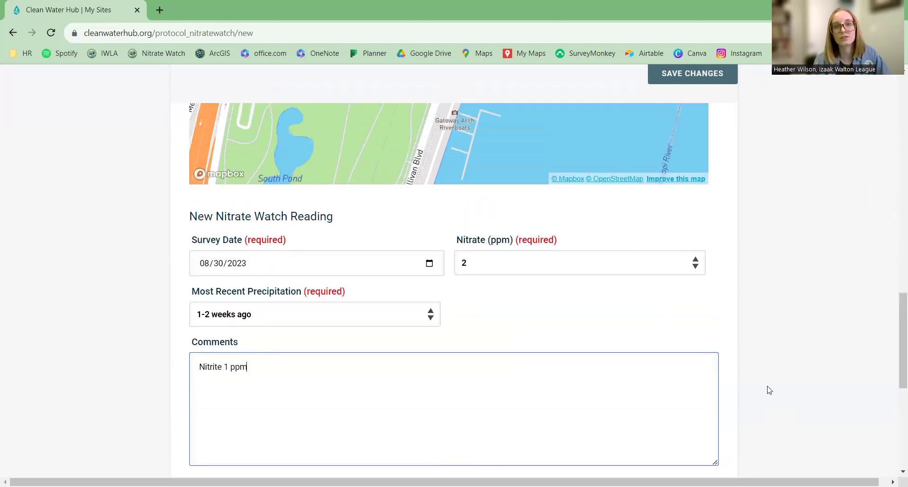
scroll(768, 388, up, 8)
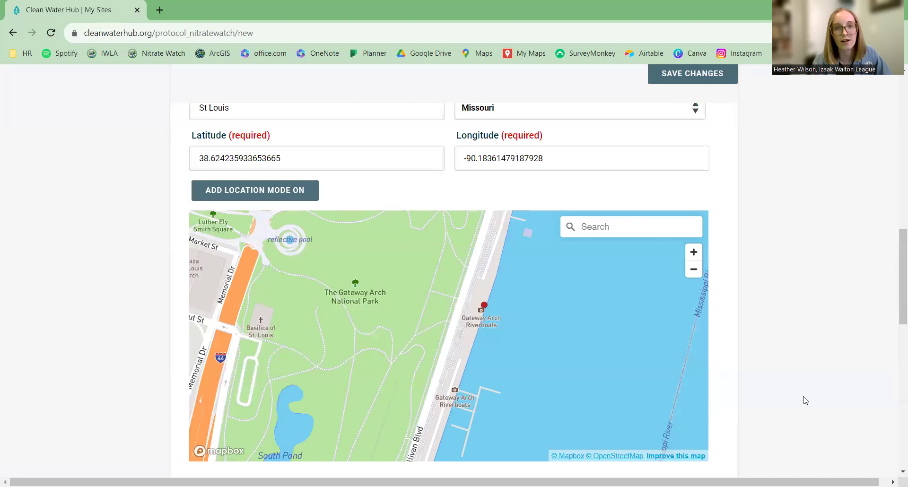
scroll(806, 401, up, 6)
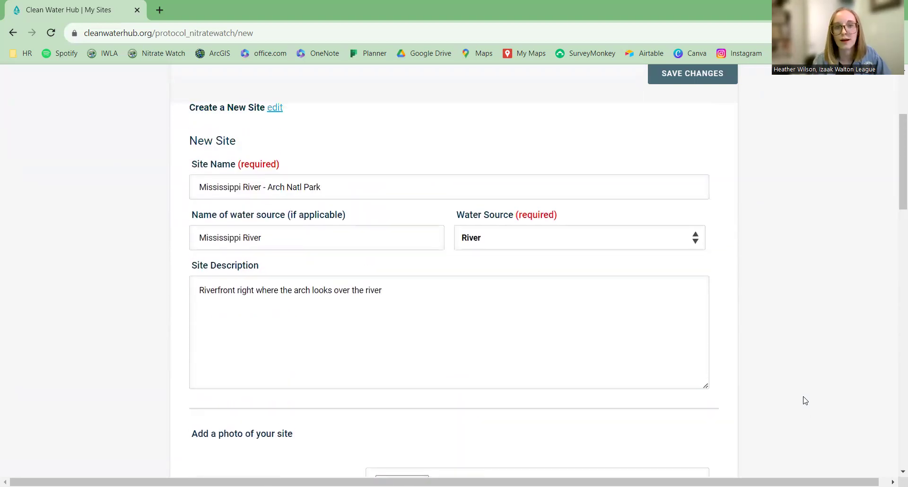
scroll(805, 400, up, 1)
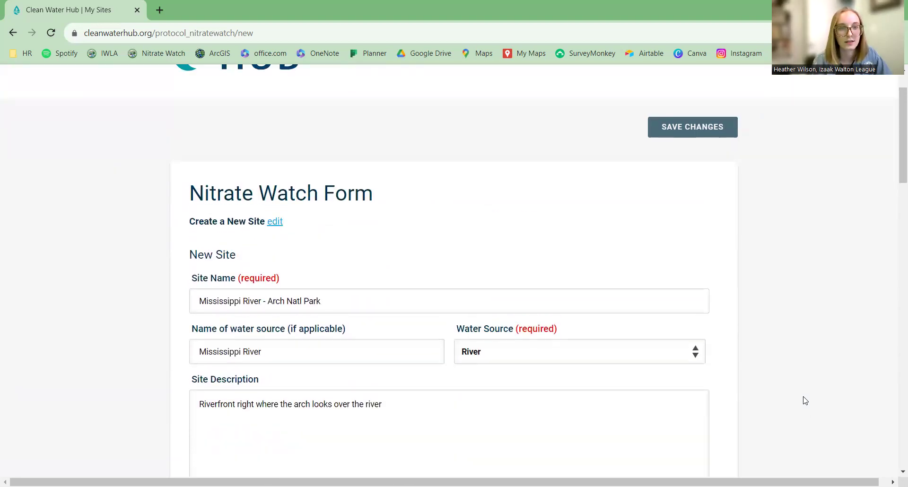
click(701, 130)
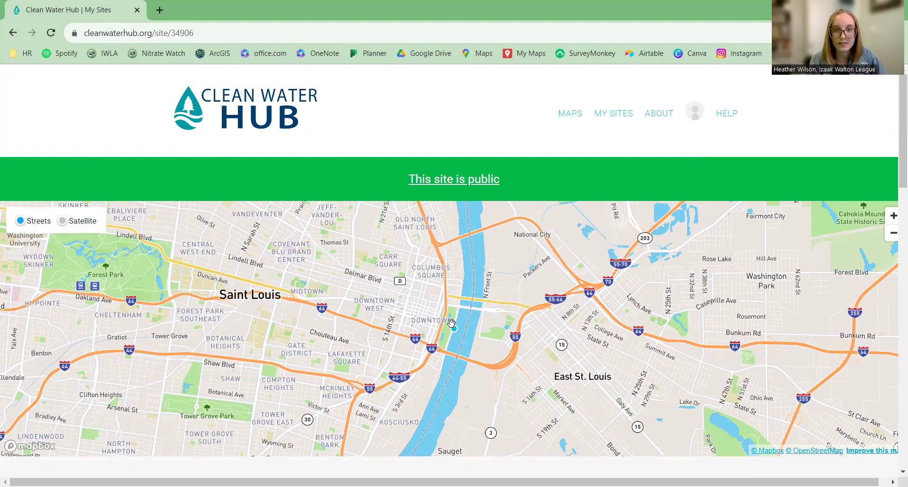
Review the saved site's page, checking its map location, description, nitrate chart and table of readings
scroll(595, 176, down, 1)
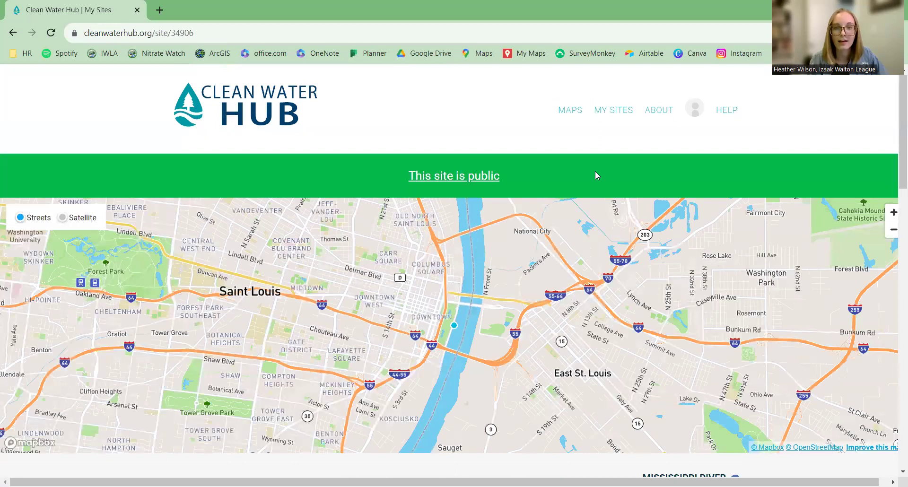
scroll(595, 175, down, 10)
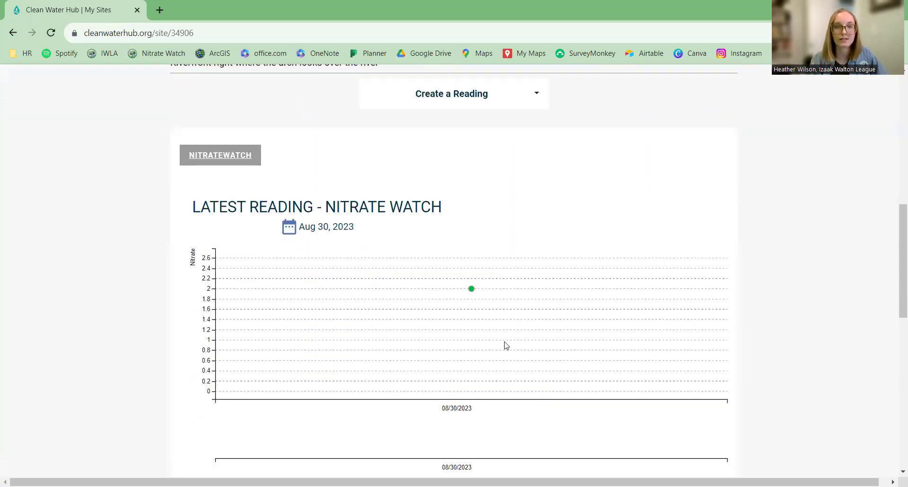
scroll(706, 273, down, 1)
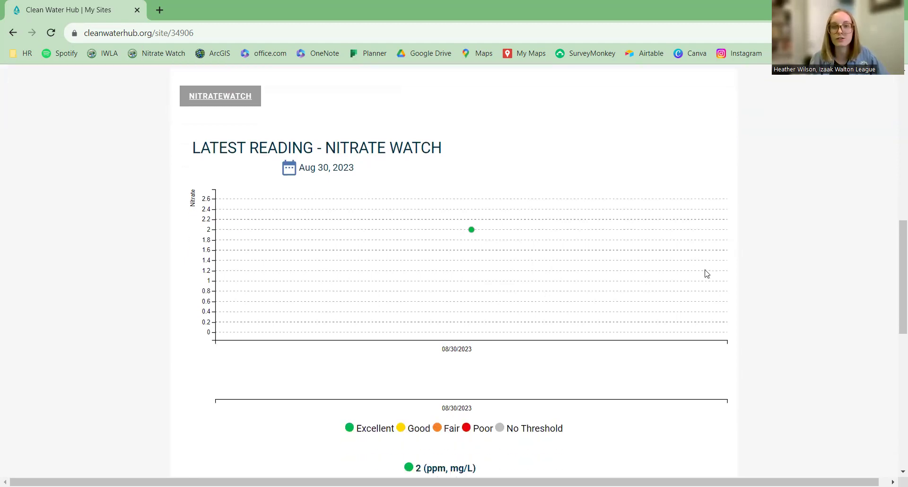
scroll(707, 274, down, 6)
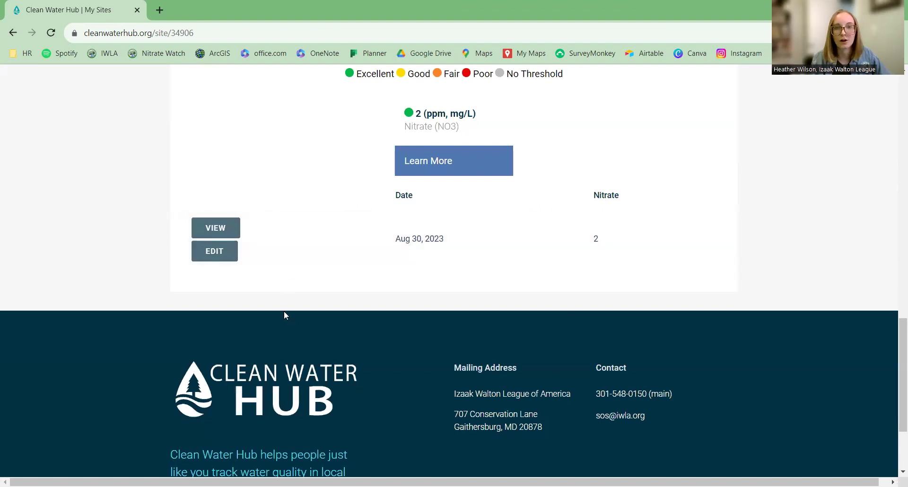
scroll(439, 314, up, 13)
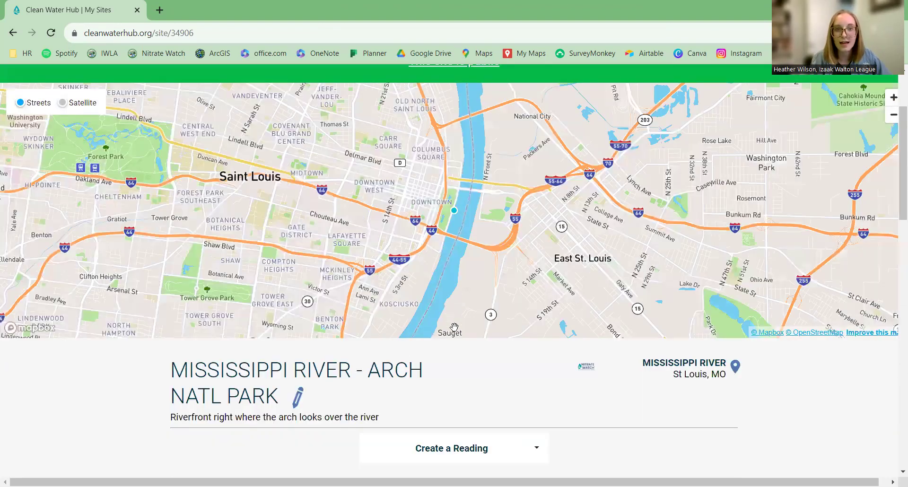
scroll(505, 346, up, 3)
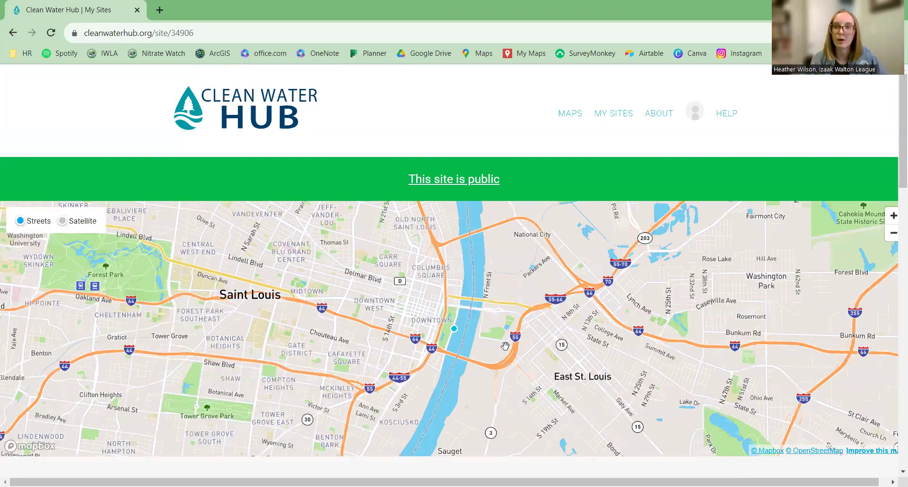